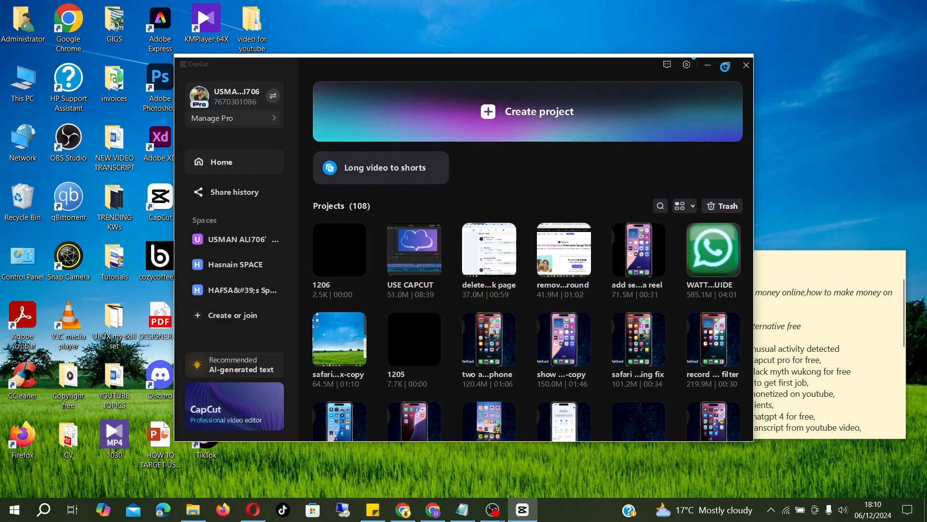
Create a new project and import the 6878292-hd_1920_1080_25fps clip from Downloads
left_click(725, 67)
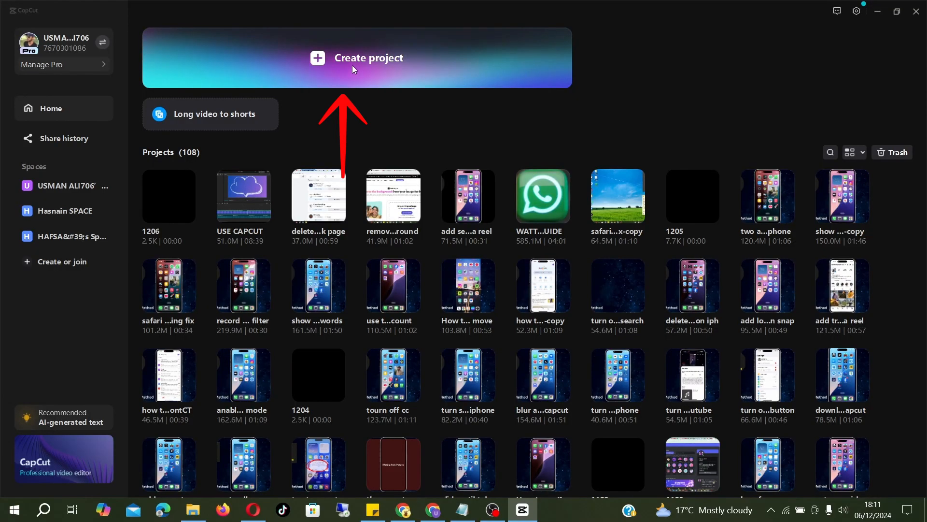
left_click(352, 66)
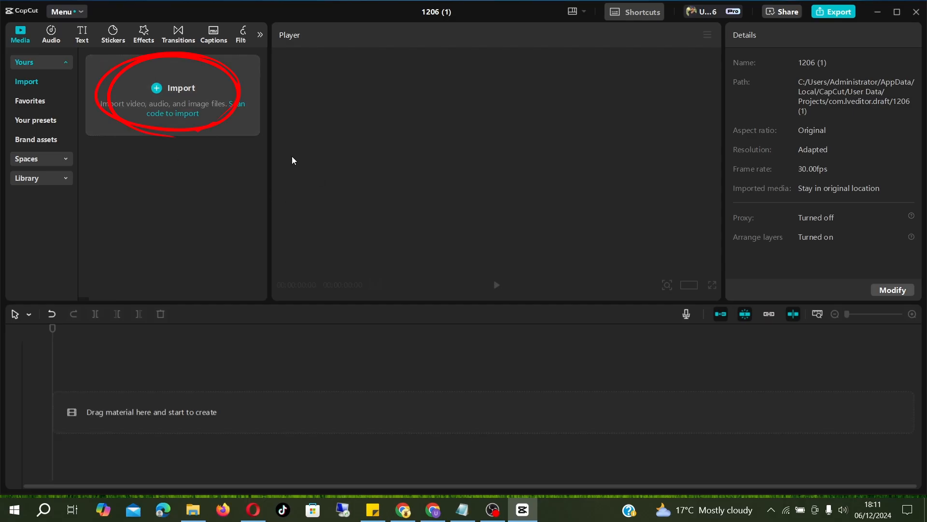
left_click(163, 88)
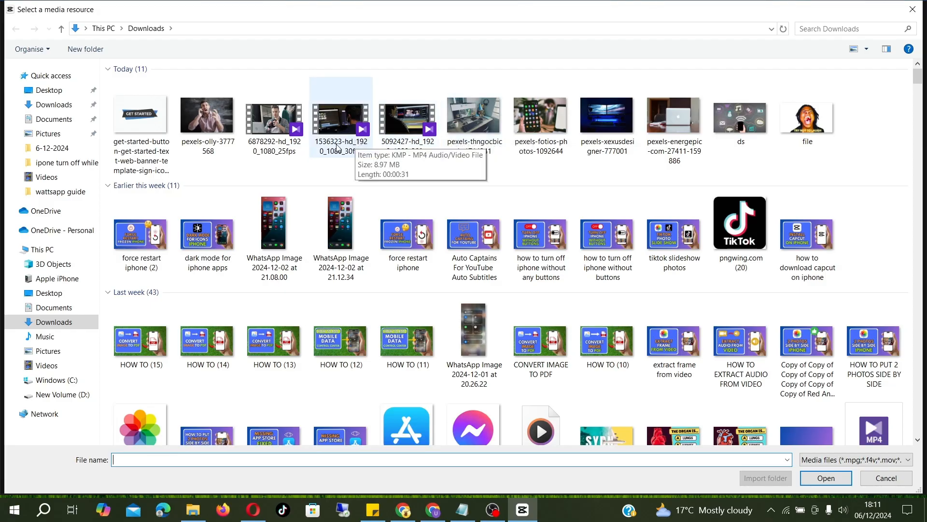
left_click(299, 147)
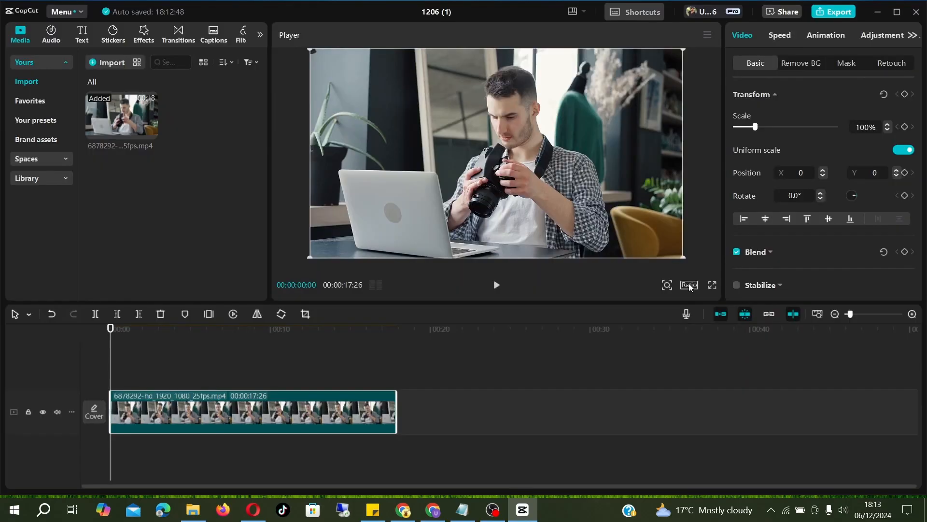
Set the project's aspect ratio to 16:9
left_click(688, 285)
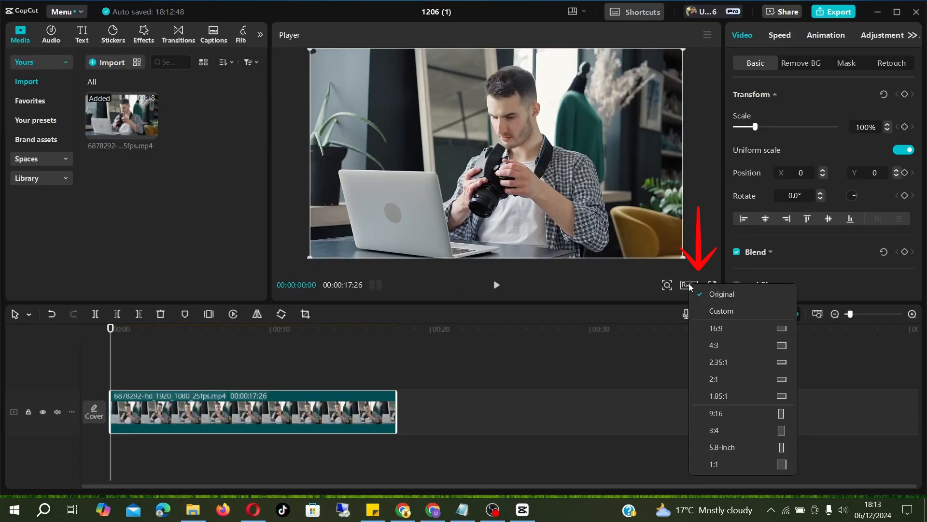
left_click(723, 326)
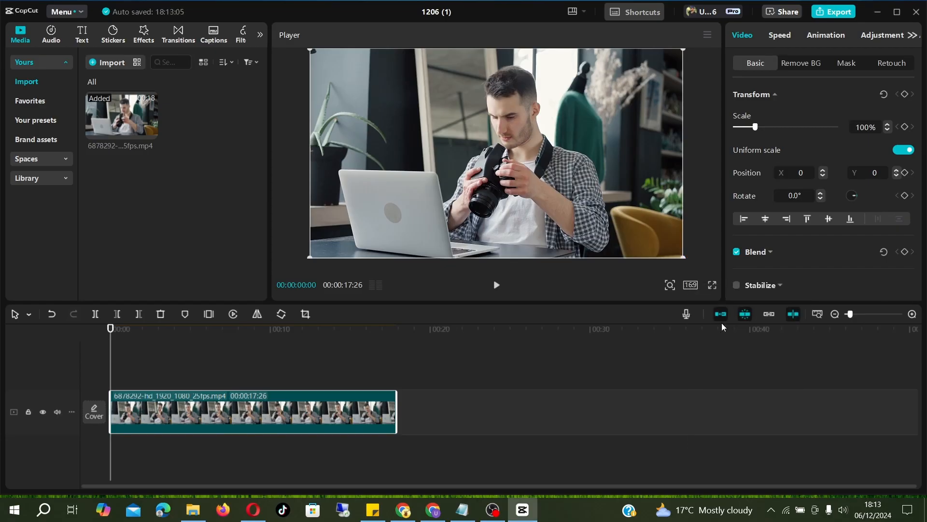
left_click(691, 286)
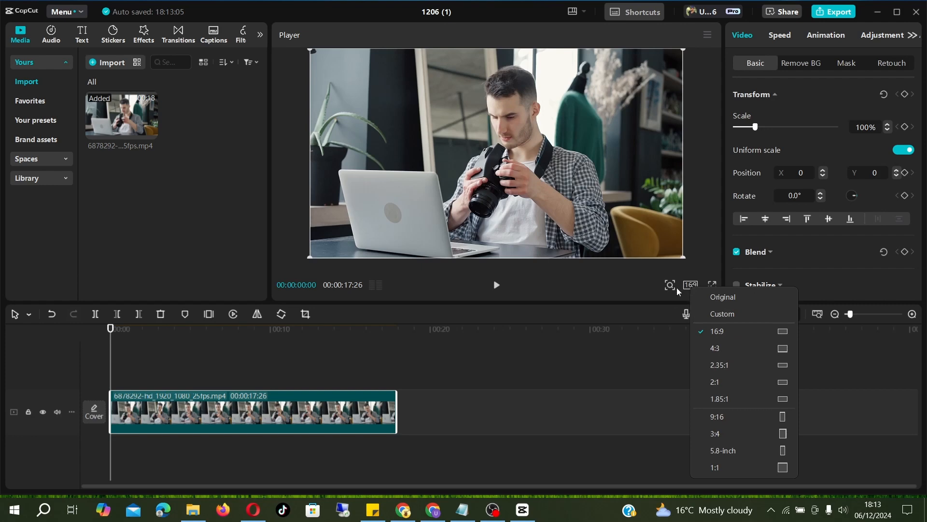
left_click(377, 467)
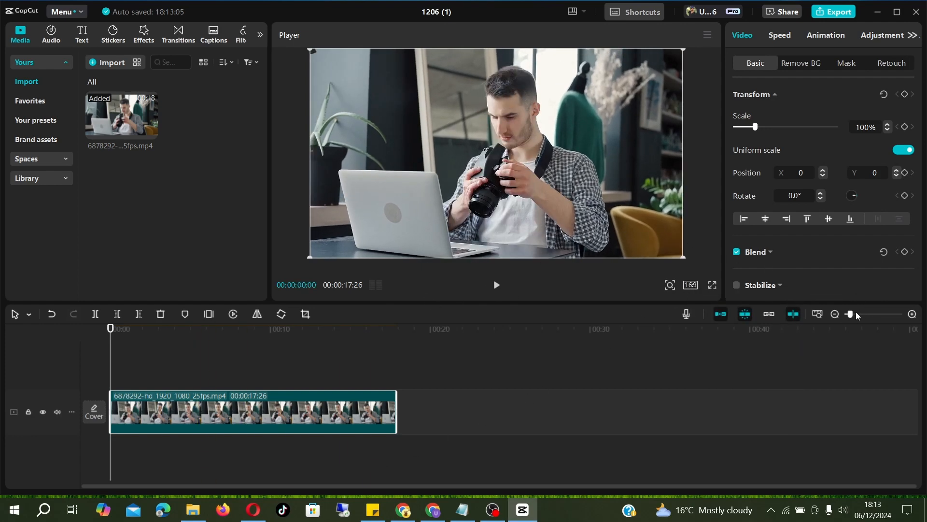
left_click_drag(854, 313, 849, 314)
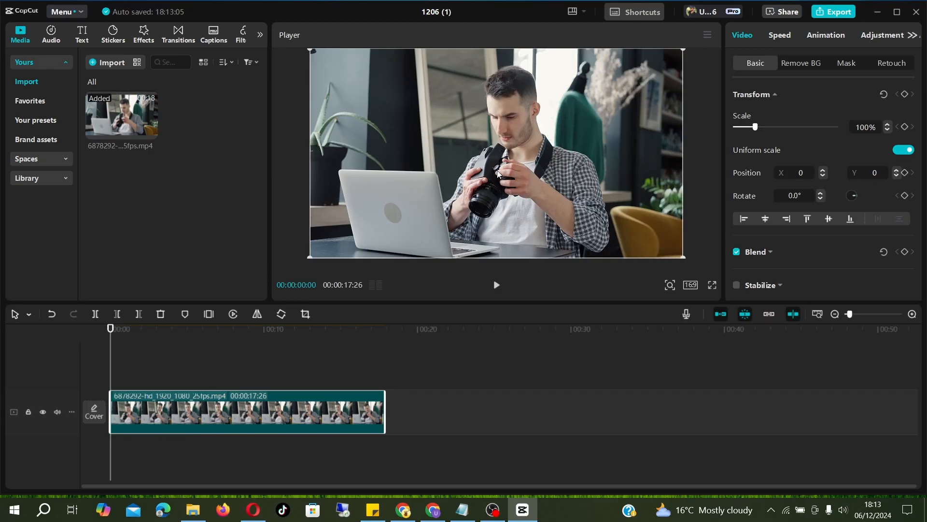
Drag the video frame sideways in the preview and back again
left_click_drag(498, 173, 405, 177)
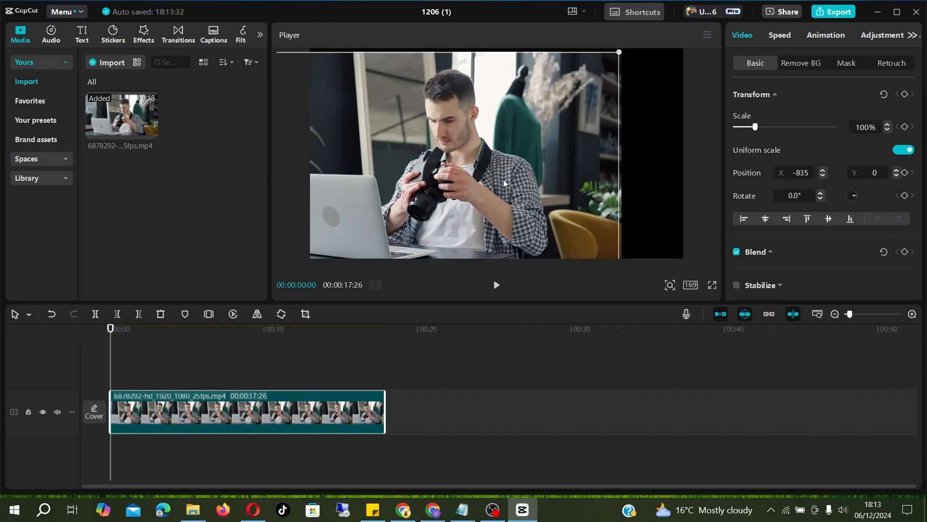
left_click_drag(503, 183, 553, 179)
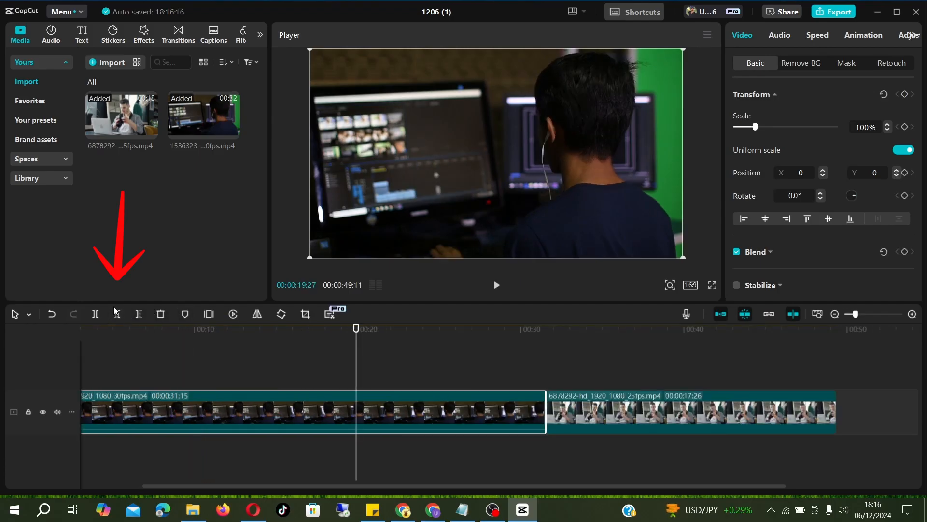
Split the 1536323 clip at about 19:27 and delete the part after the split
left_click(96, 314)
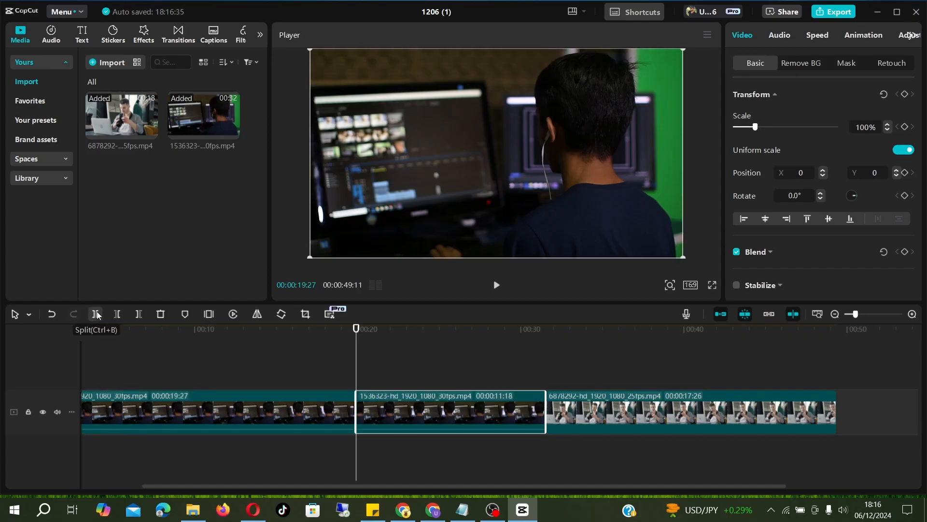
key("Delete")
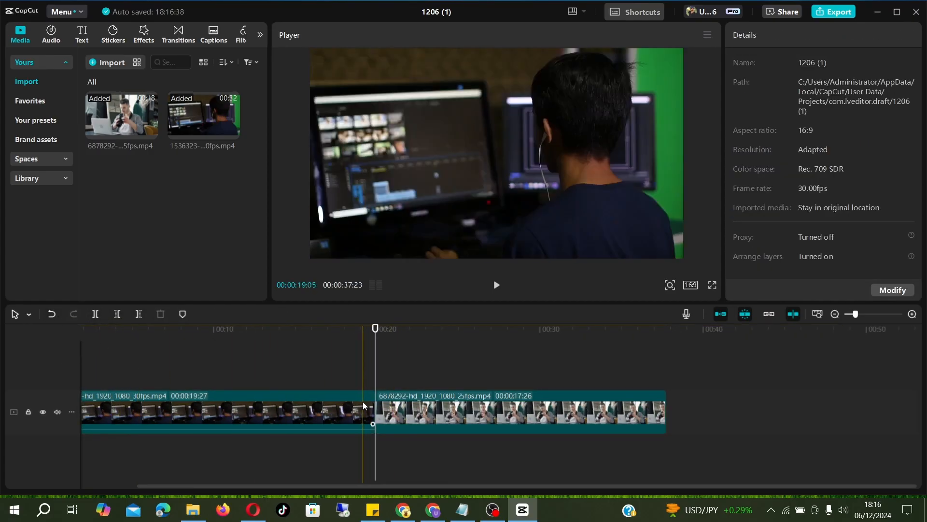
Extend the end of the 1536323 clip to about 25 seconds
left_click(367, 403)
left_click_drag(372, 406, 679, 397)
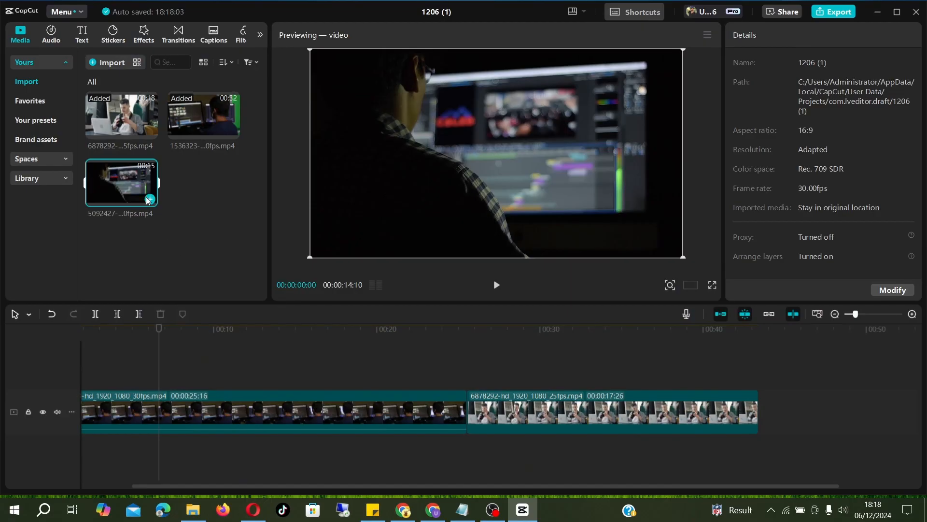
Add the 5092427 clip and move it onto an overlay track starting about 5 seconds in
left_click(150, 199)
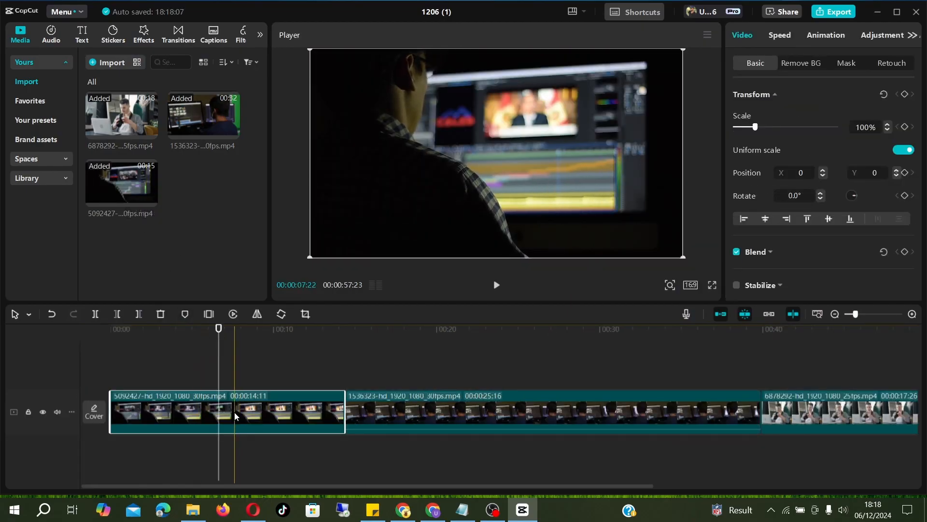
left_click_drag(261, 410, 232, 370)
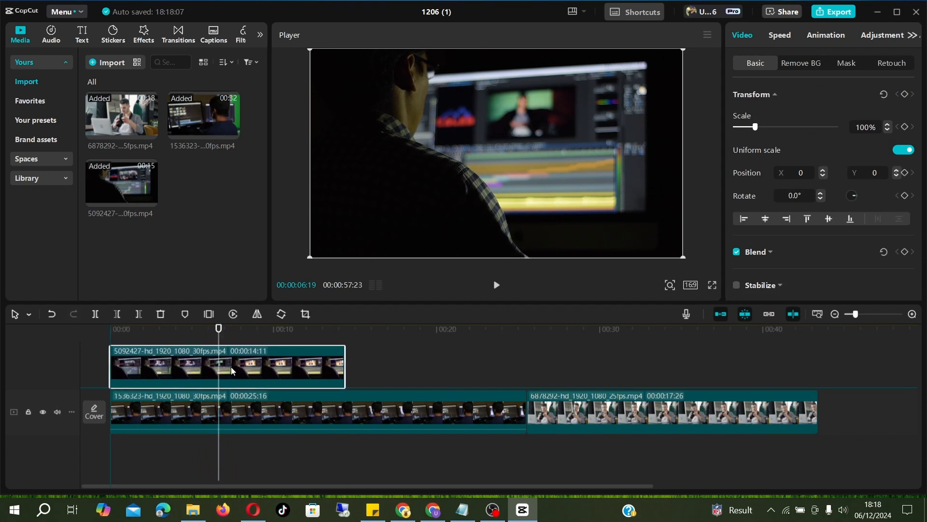
left_click_drag(232, 370, 305, 377)
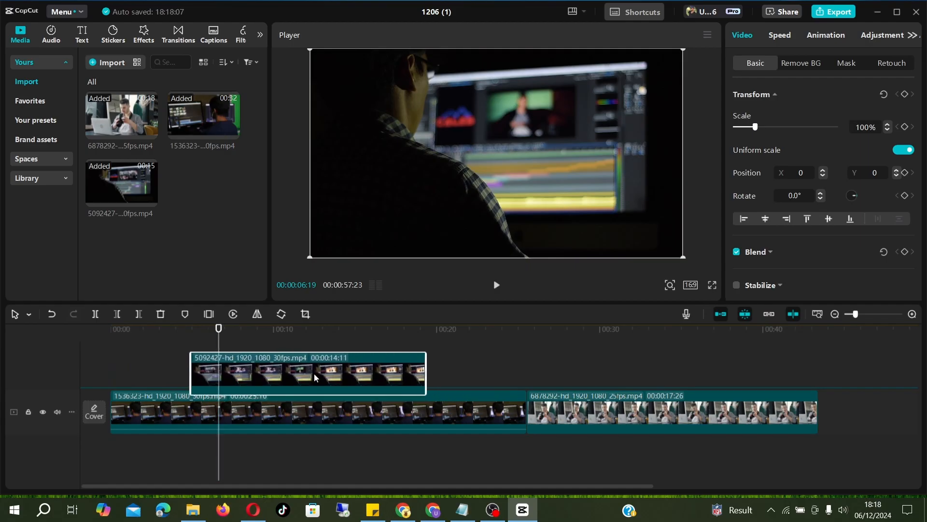
mouse_move(189, 396)
left_mouse_down()
mouse_move(335, 397)
mouse_move(173, 400)
left_mouse_up()
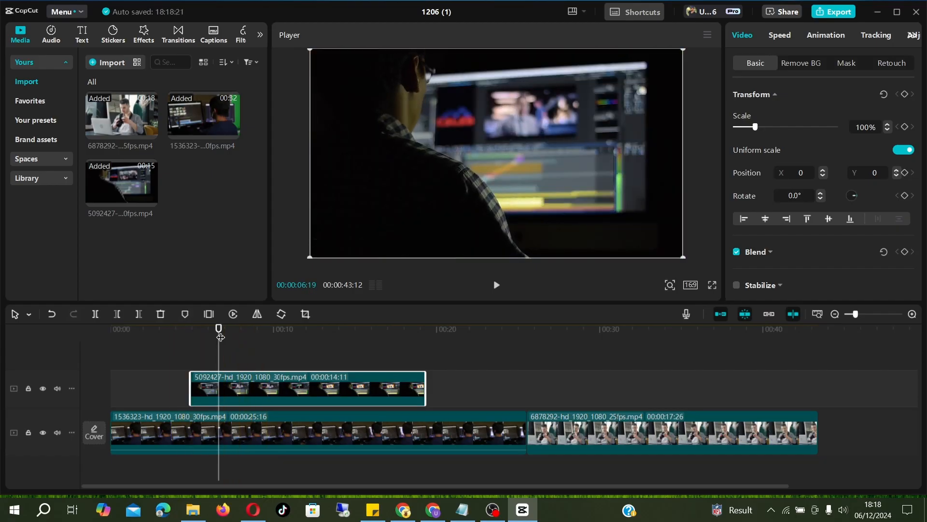
Add the Twin Lynches - Density & Time.mp3 track and move it to the start of the timeline
left_click_drag(219, 335, 321, 347)
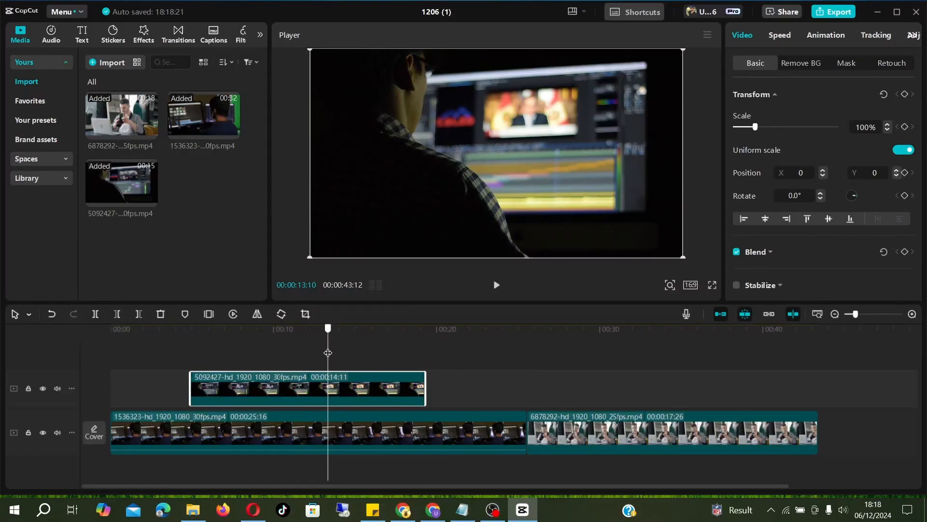
left_click_drag(328, 353, 265, 353)
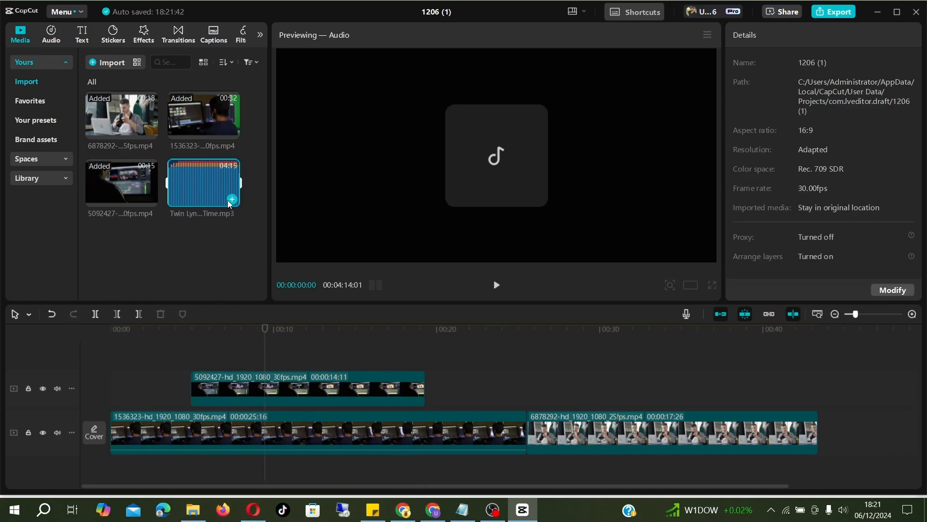
left_click(231, 199)
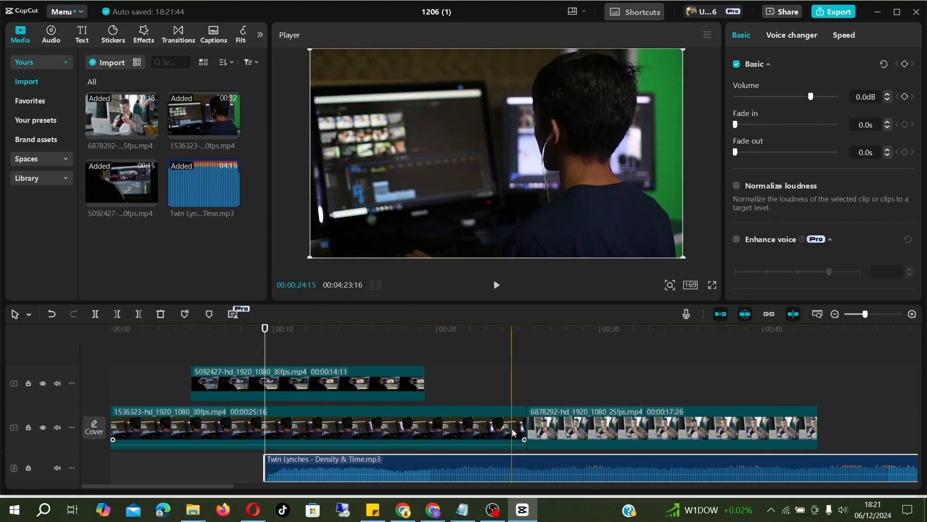
left_click_drag(306, 458, 141, 460)
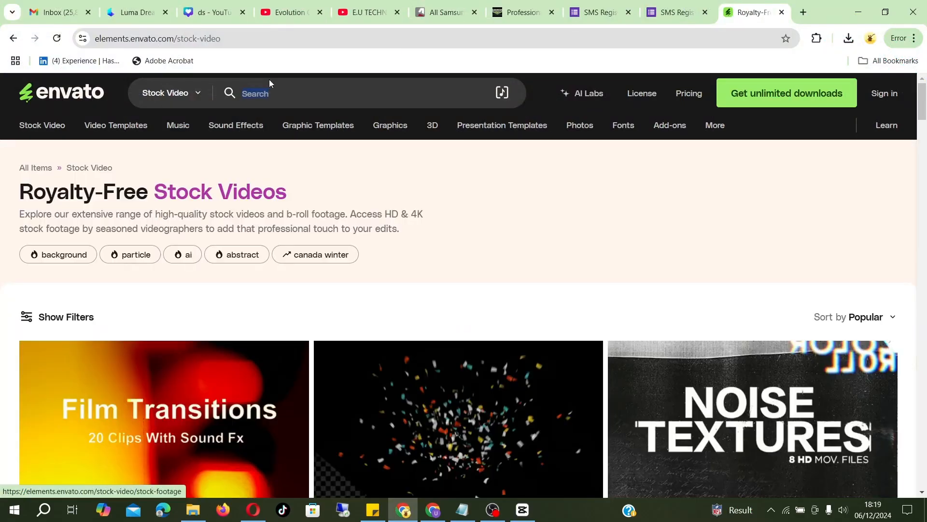
Browse Envato's royalty-free stock videos and music section in the browser
left_click(281, 89)
mouse_move(318, 126)
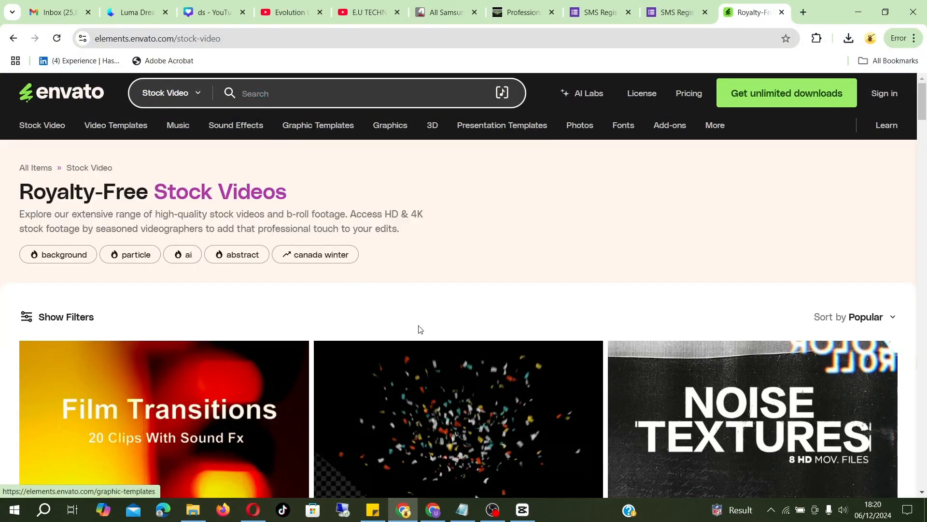
scroll(405, 338, "down", 2)
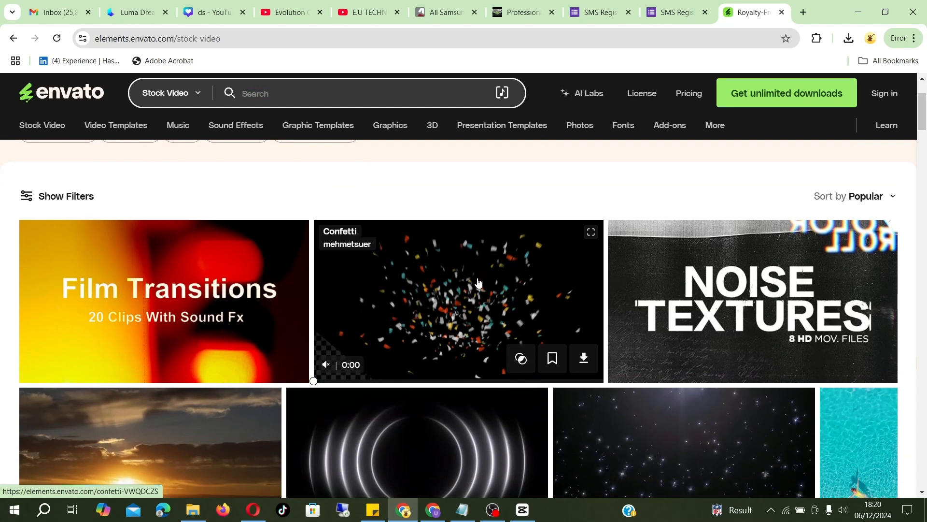
mouse_move(702, 313)
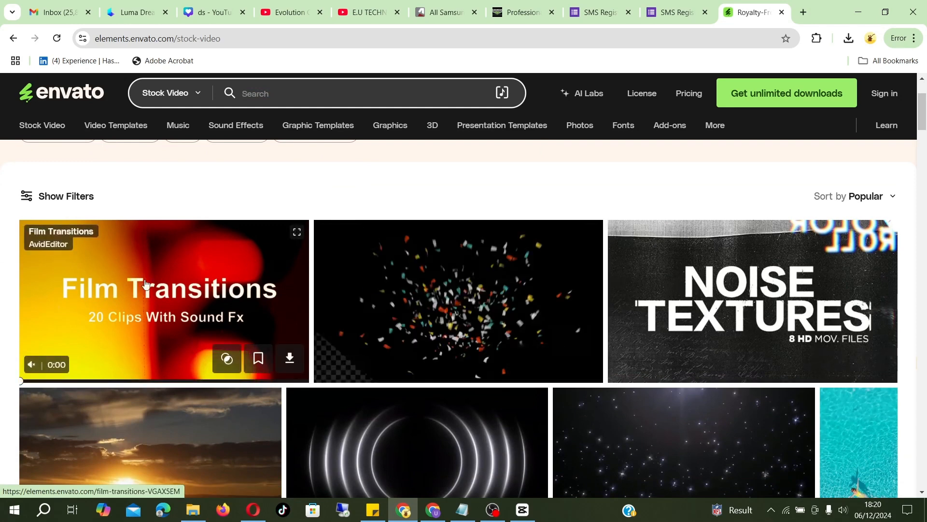
scroll(611, 320, "down", 2)
scroll(611, 320, "down", 4)
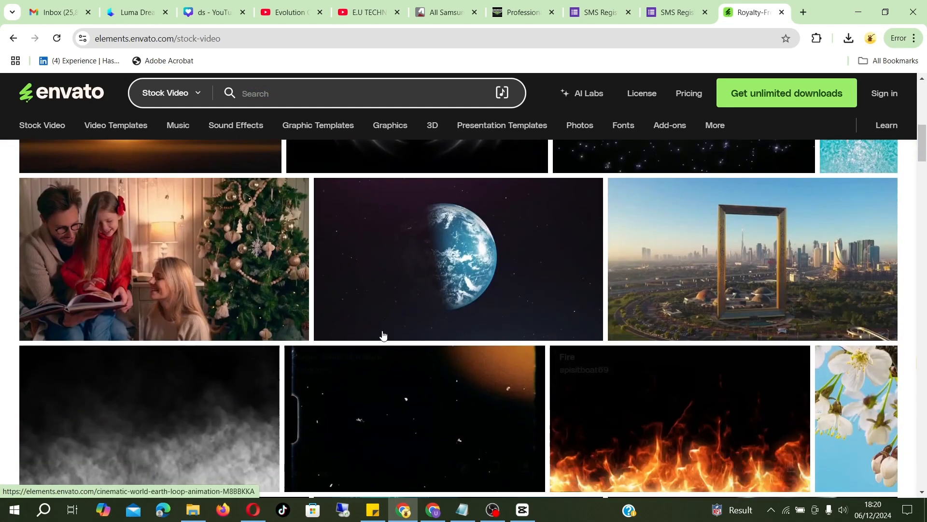
mouse_move(471, 304)
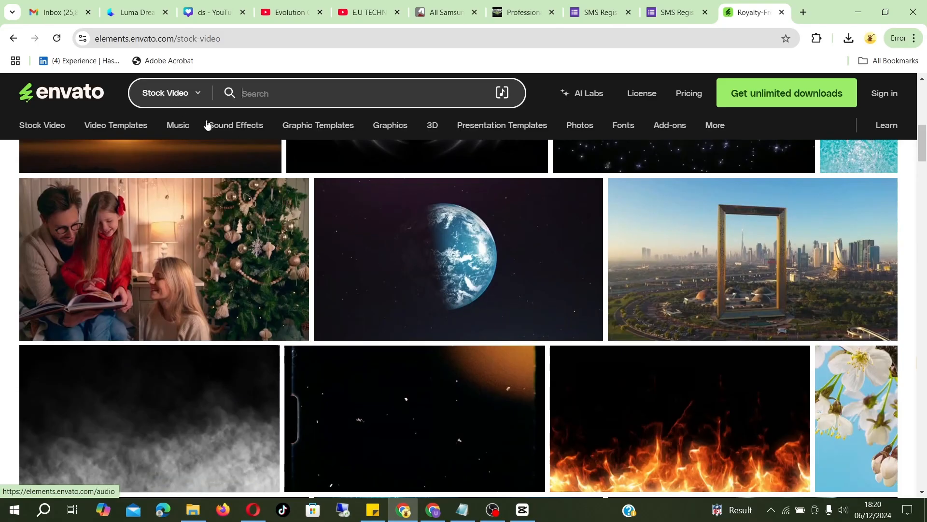
left_click(187, 133)
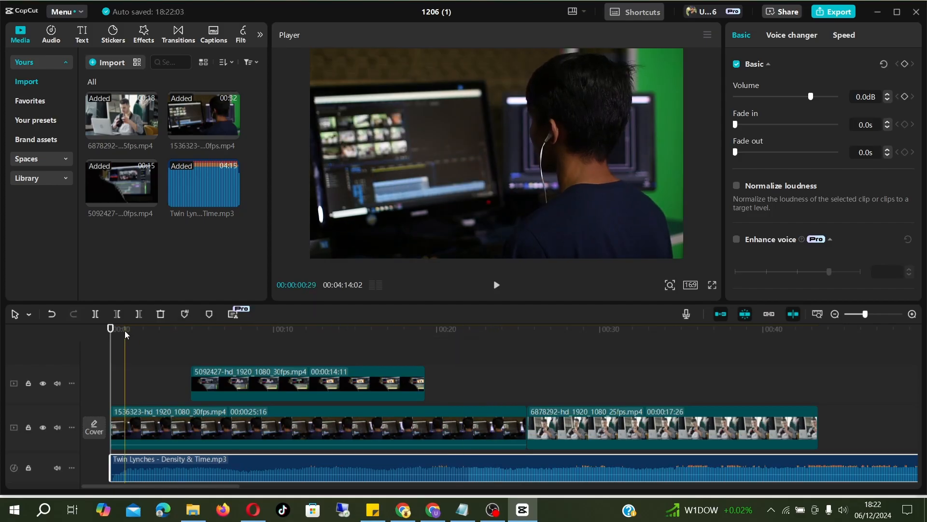
Split the music at the end of the video and delete the excess part
left_click_drag(110, 337, 815, 388)
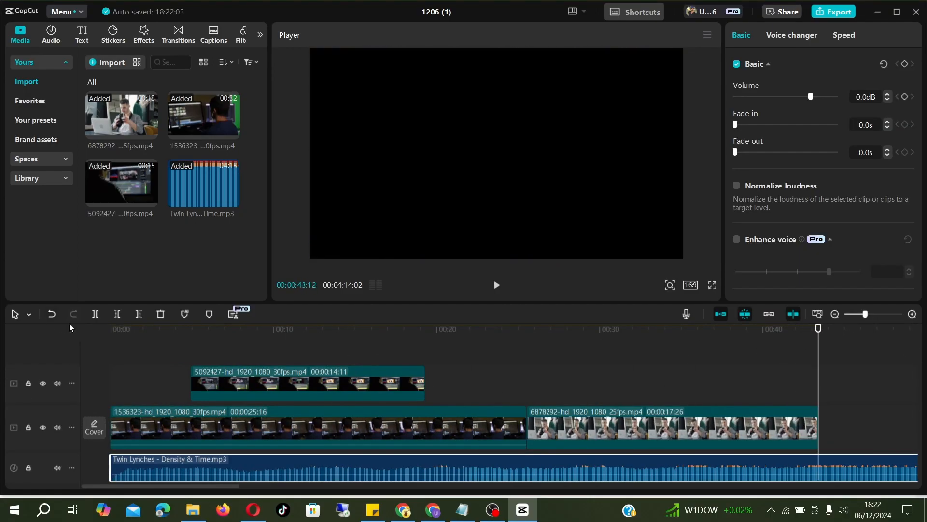
left_click(100, 316)
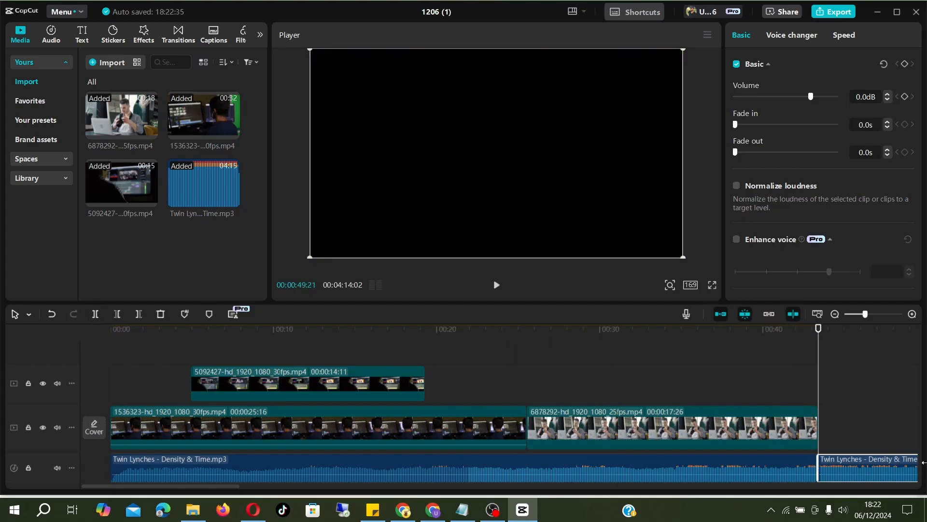
key("Delete")
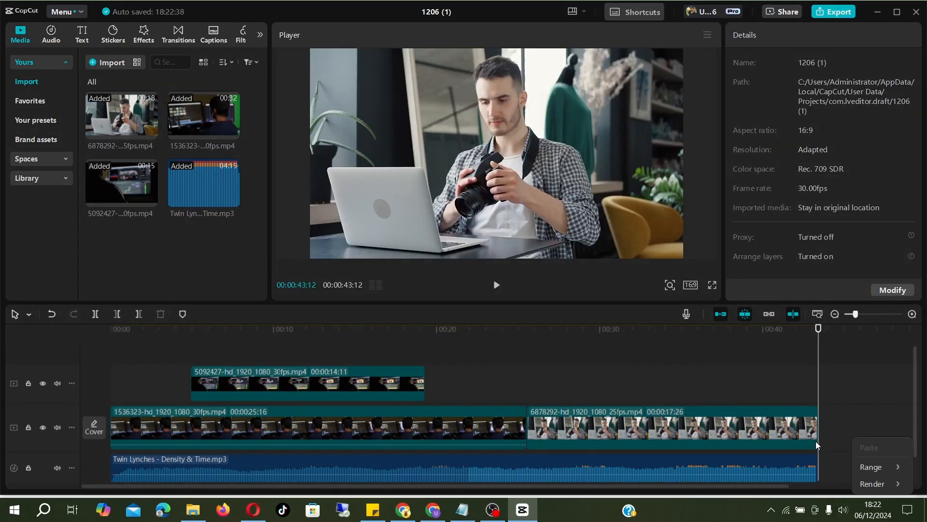
Lower the music track's volume to about -8.3 dB
left_click(783, 464)
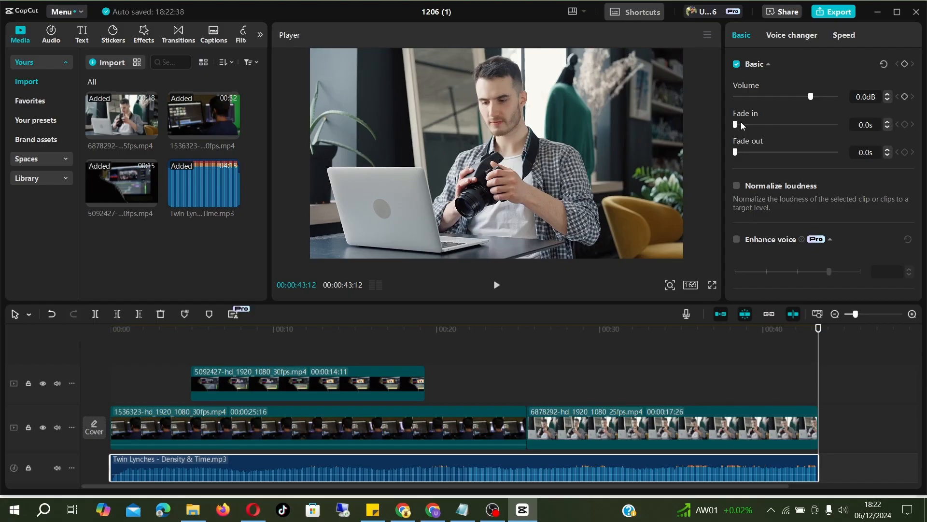
left_click(433, 476)
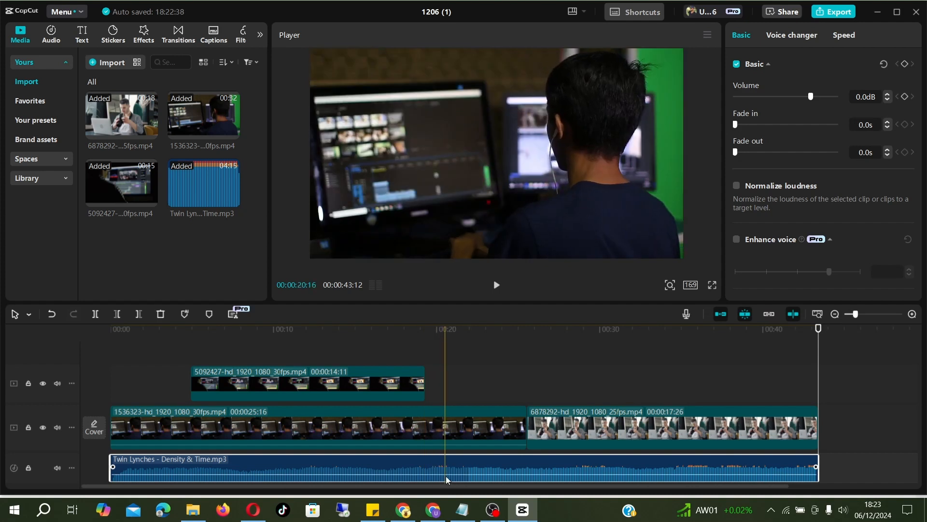
mouse_move(447, 472)
left_mouse_down()
mouse_move(447, 486)
mouse_move(447, 462)
mouse_move(444, 476)
left_mouse_up()
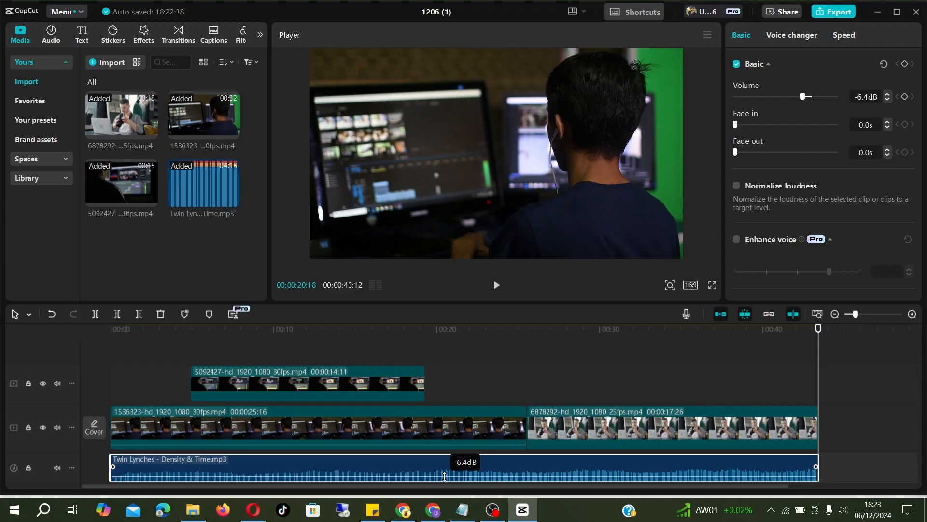
left_click_drag(444, 476, 444, 477)
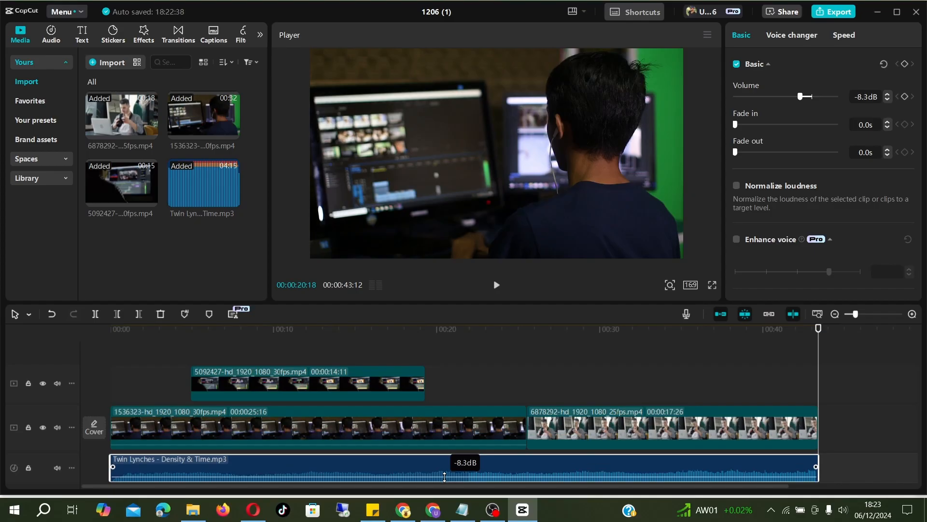
Add a text clip reading adc at the playhead around 00:00:20:25 on the timeline
left_click(528, 329)
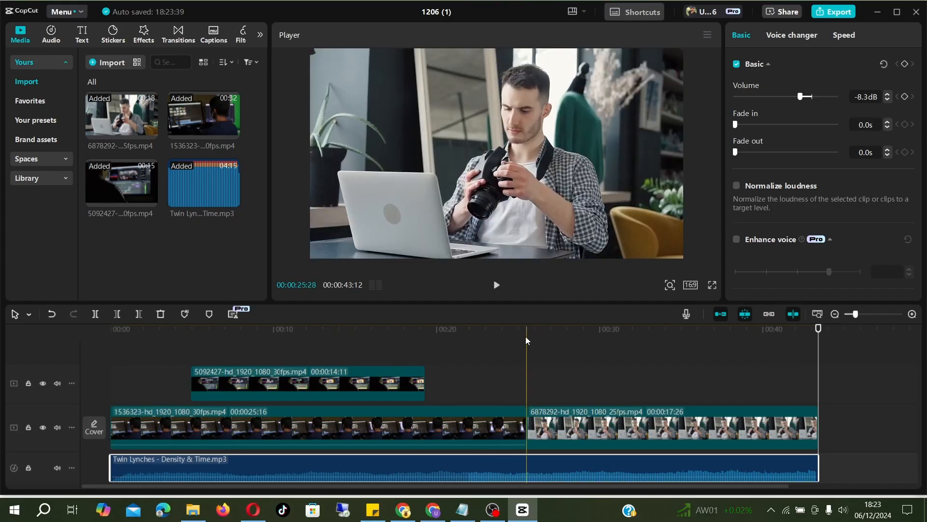
left_click(772, 330)
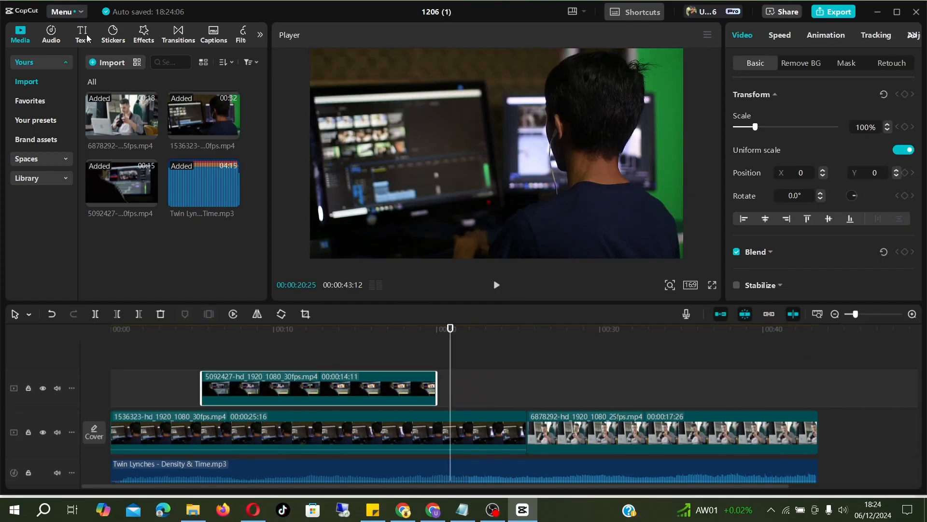
left_click(82, 34)
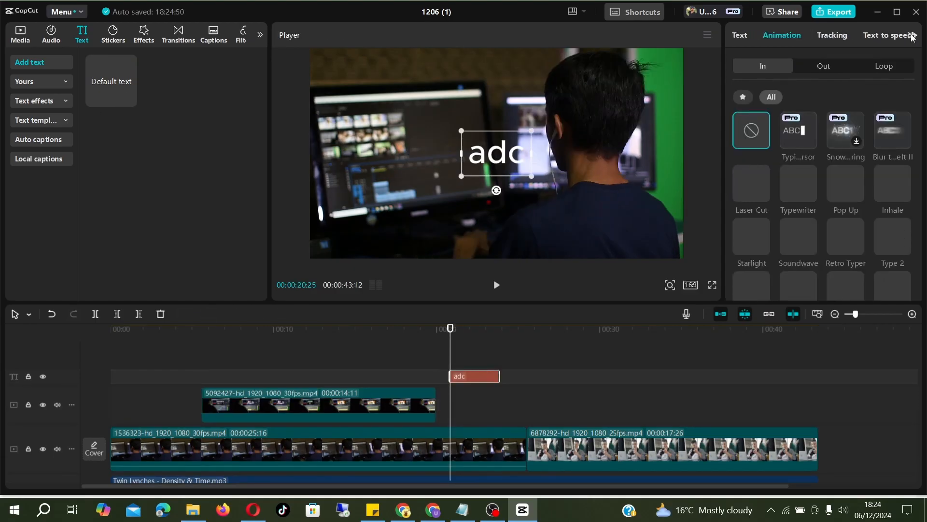
Apply the first Pro ART style from the text effects to the adc text
left_click(743, 35)
left_click(893, 63)
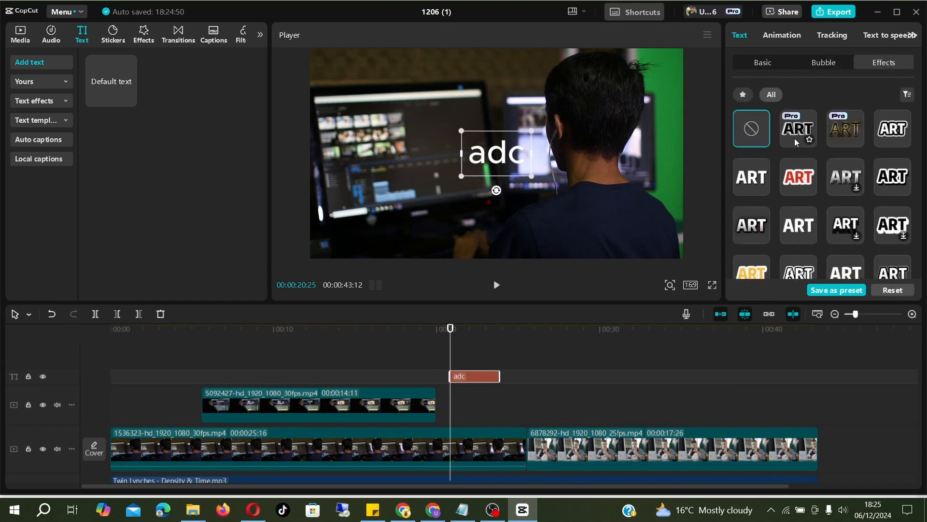
left_click(795, 138)
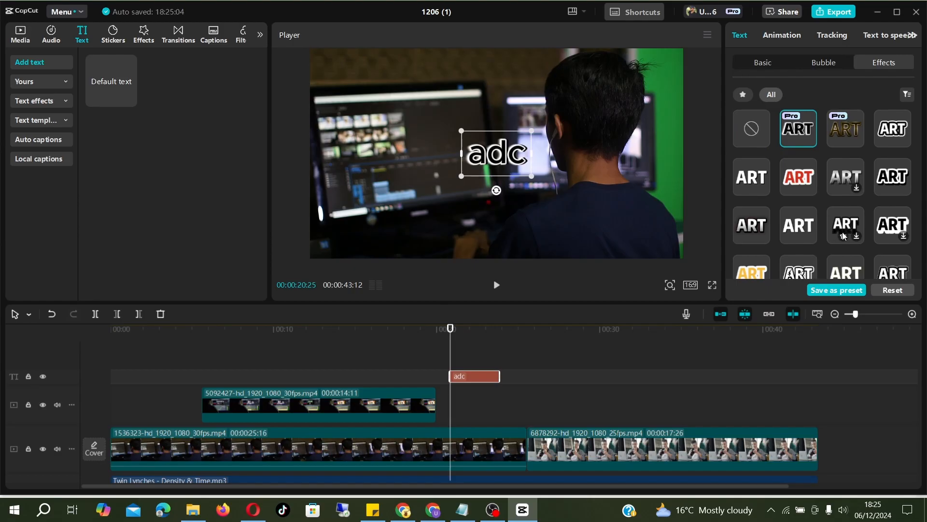
scroll(842, 236, "down", 3)
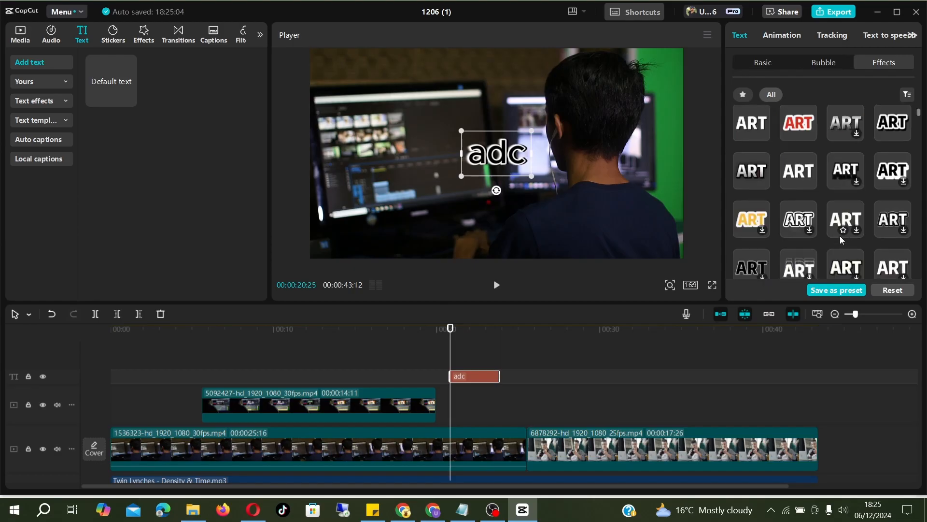
scroll(799, 246, "down", 3)
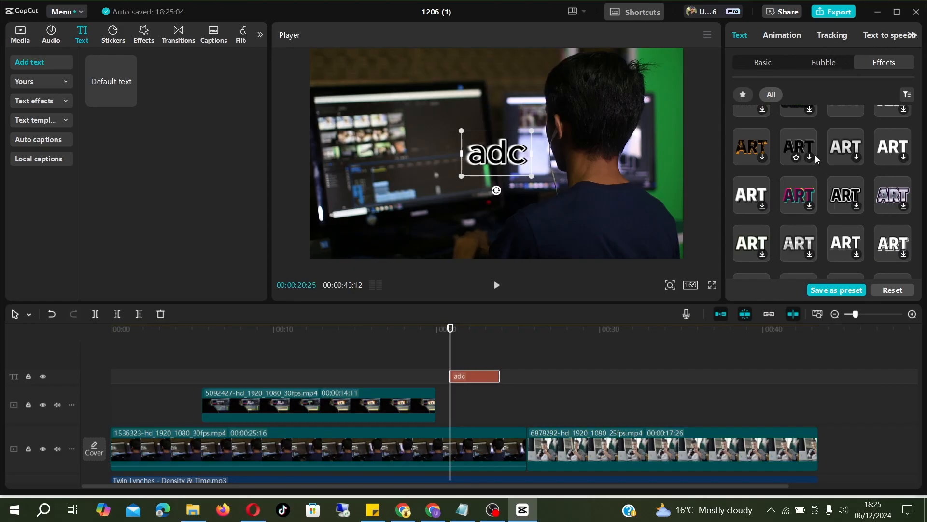
Reorder the main track so the 6878292 clip plays before the 1536323 clip
left_click(446, 449)
left_click(141, 36)
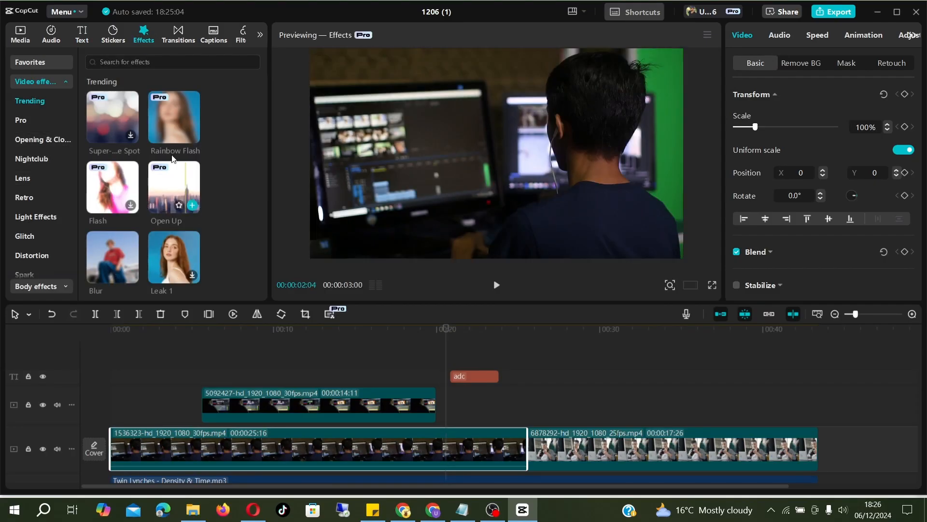
scroll(165, 153, "down", 1)
scroll(164, 153, "down", 1)
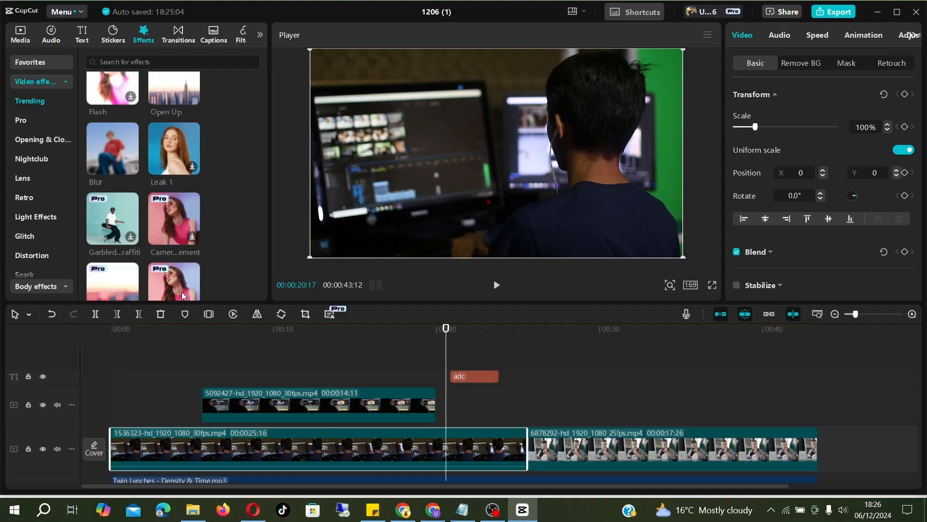
mouse_move(447, 437)
left_mouse_down()
mouse_move(502, 442)
mouse_move(455, 440)
left_mouse_up()
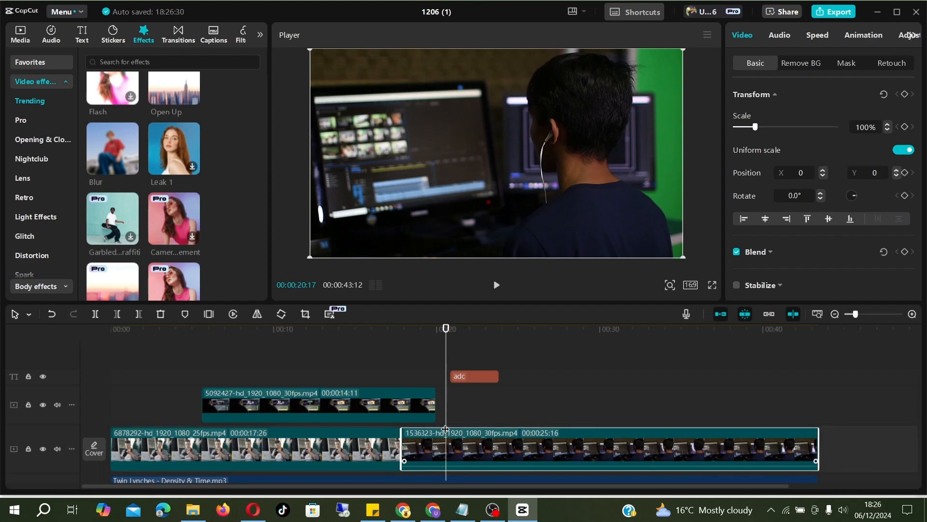
Split the 1536323 main-track clip and the overlay clip at about 00:00:19:13
left_click(402, 422)
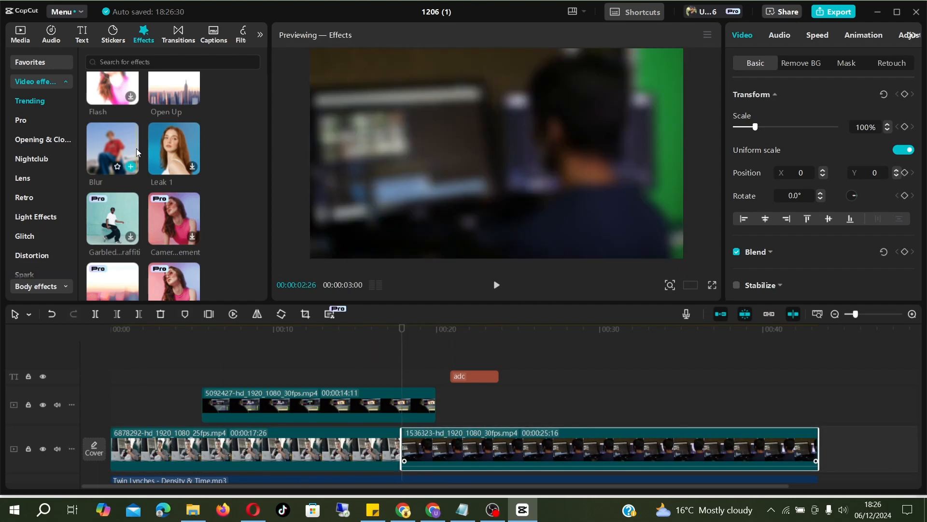
left_click_drag(407, 327, 427, 329)
left_click(96, 314)
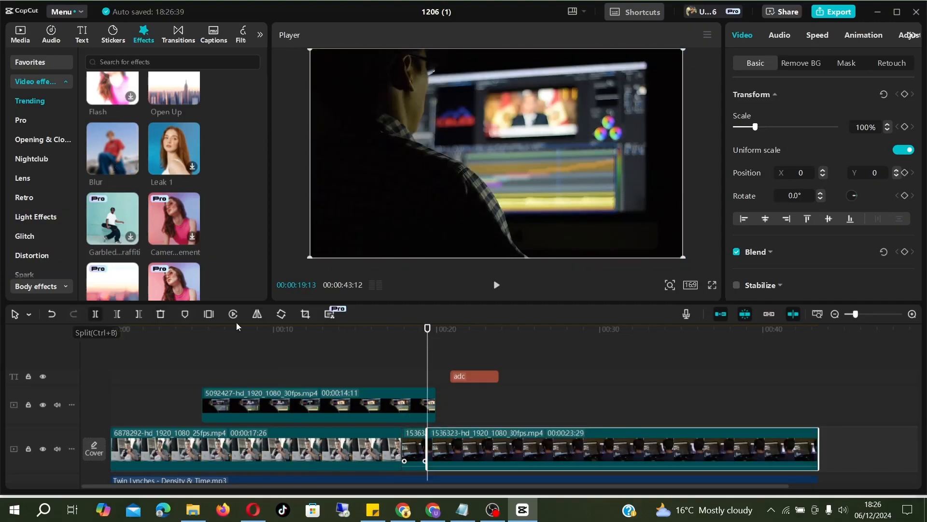
left_click(401, 407)
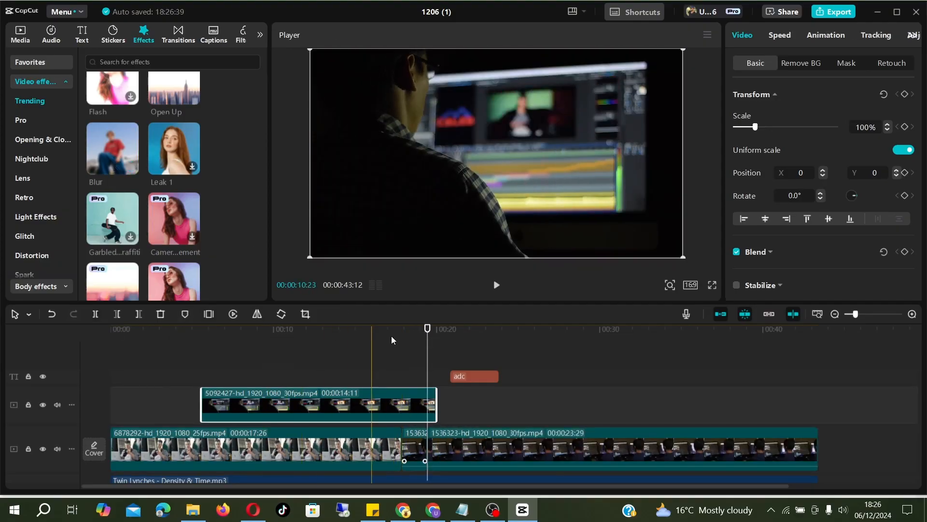
left_click(95, 314)
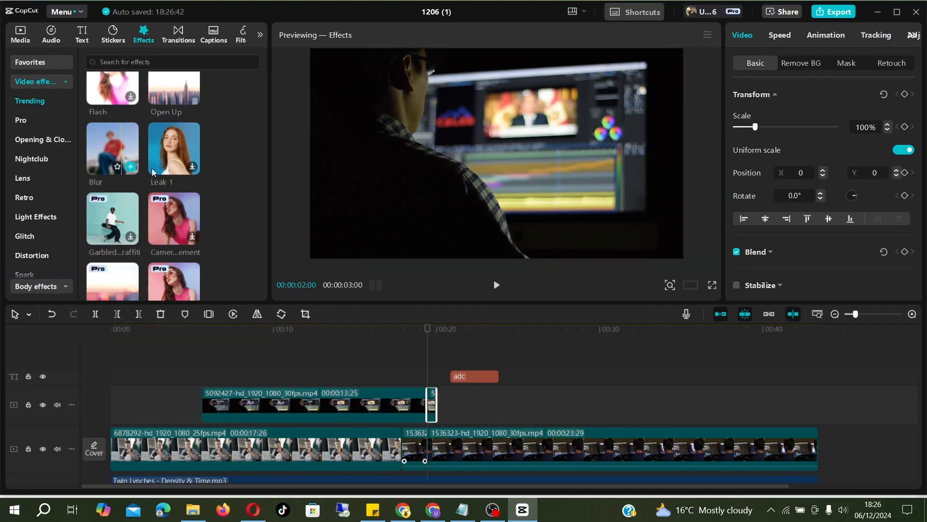
Browse the Leak 1 video effect and the Filters library
left_click(180, 157)
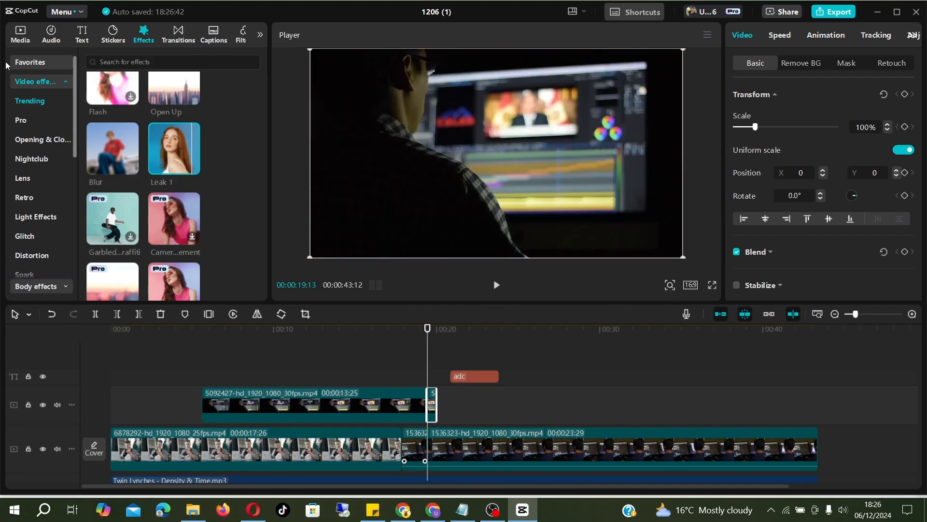
left_click(260, 34)
left_click(196, 34)
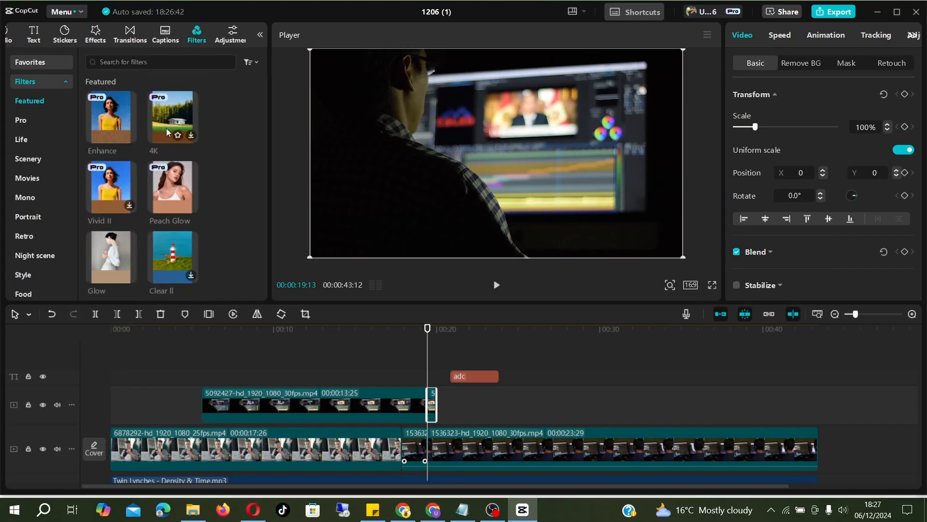
mouse_move(132, 120)
Export the project as a 1080P, 30fps mp4 video
left_click(818, 13)
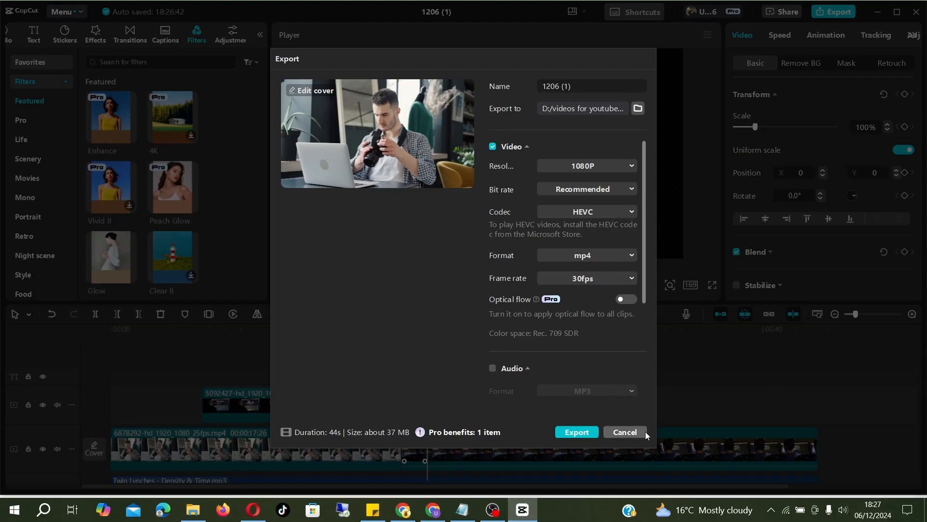
left_click(571, 435)
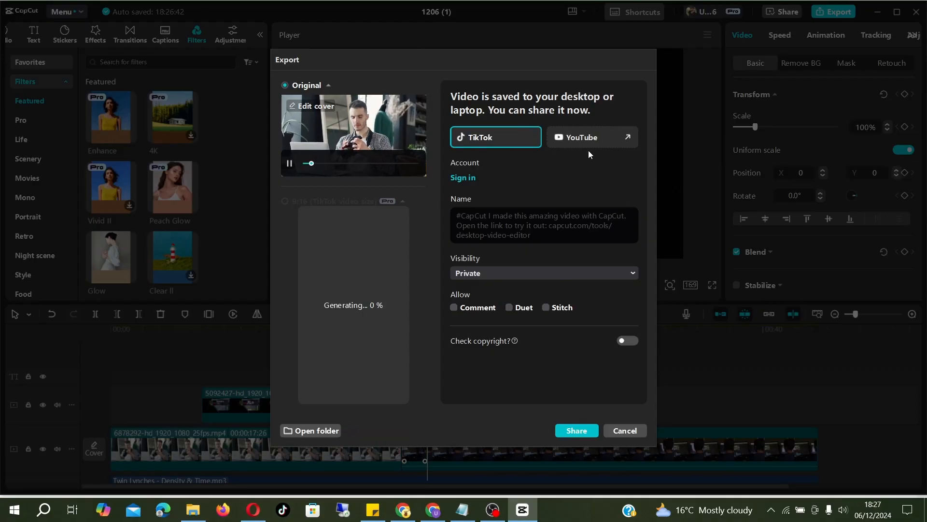
mouse_move(373, 156)
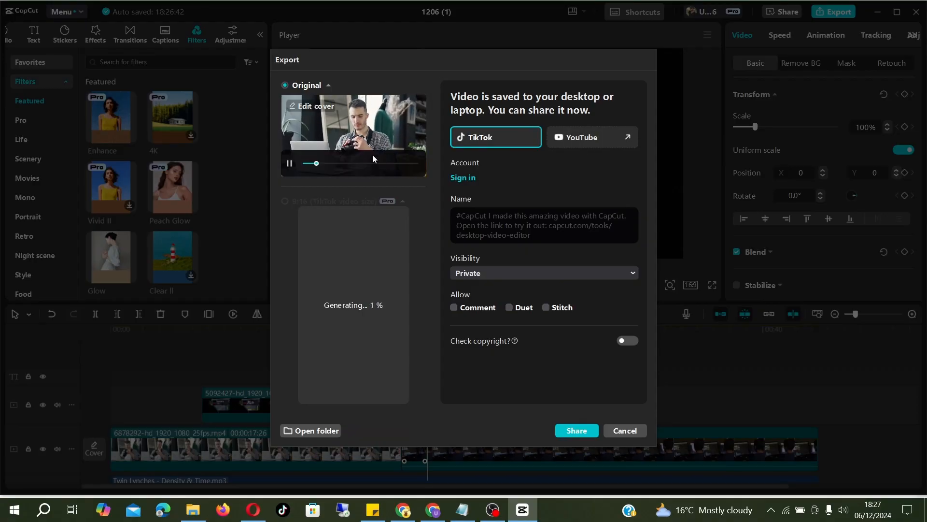